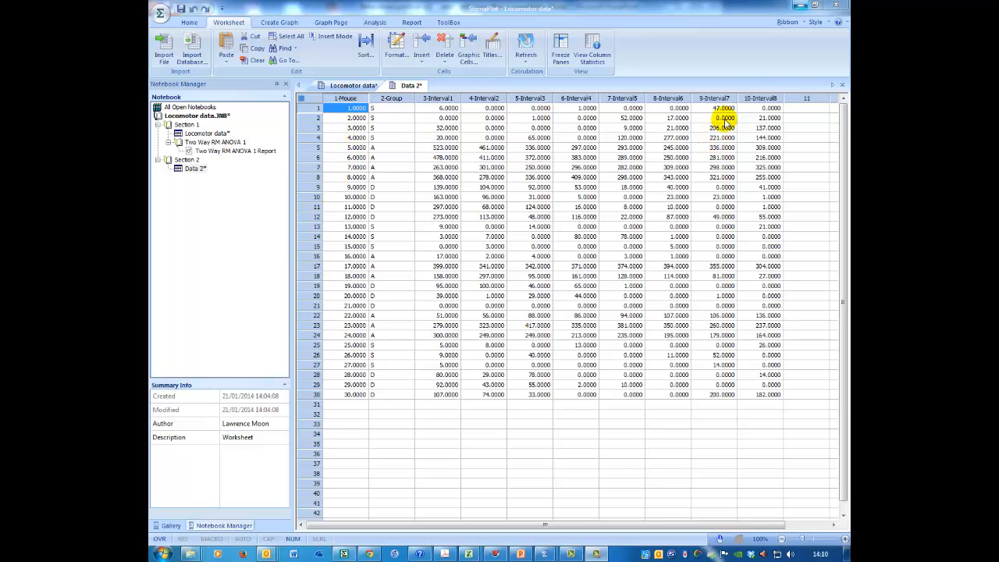
Step: Copy all the data in the Data 2 worksheet and paste it transposed starting at row 1 of column 14
{"action": "left_click", "coordinate": [355, 86]}
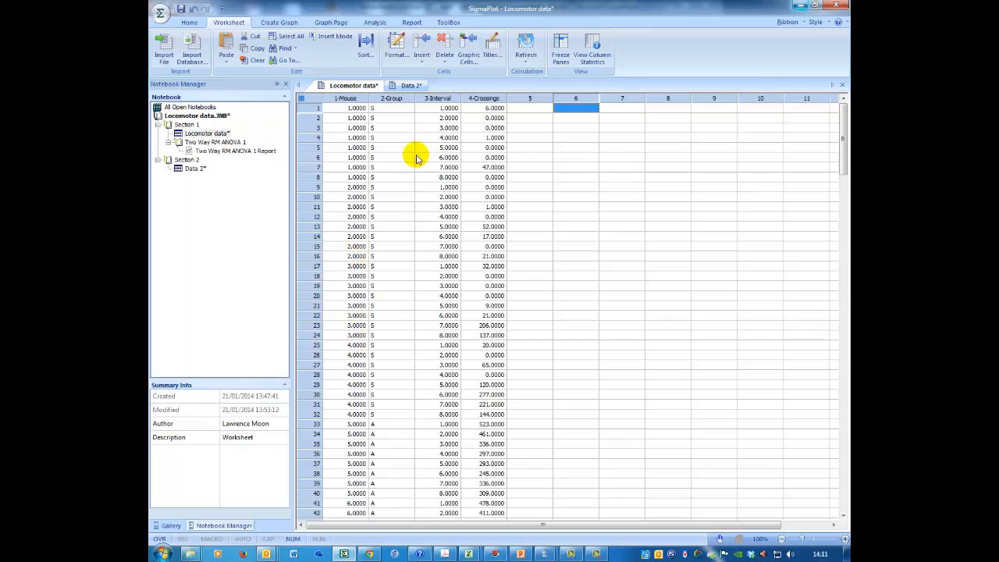
{"action": "left_click", "coordinate": [412, 86]}
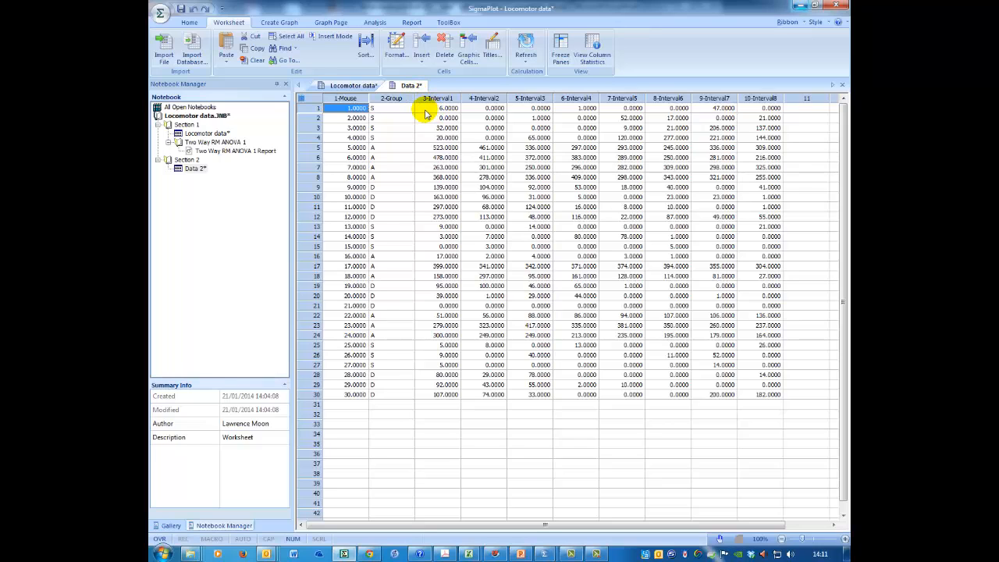
{"action": "left_click", "coordinate": [302, 98]}
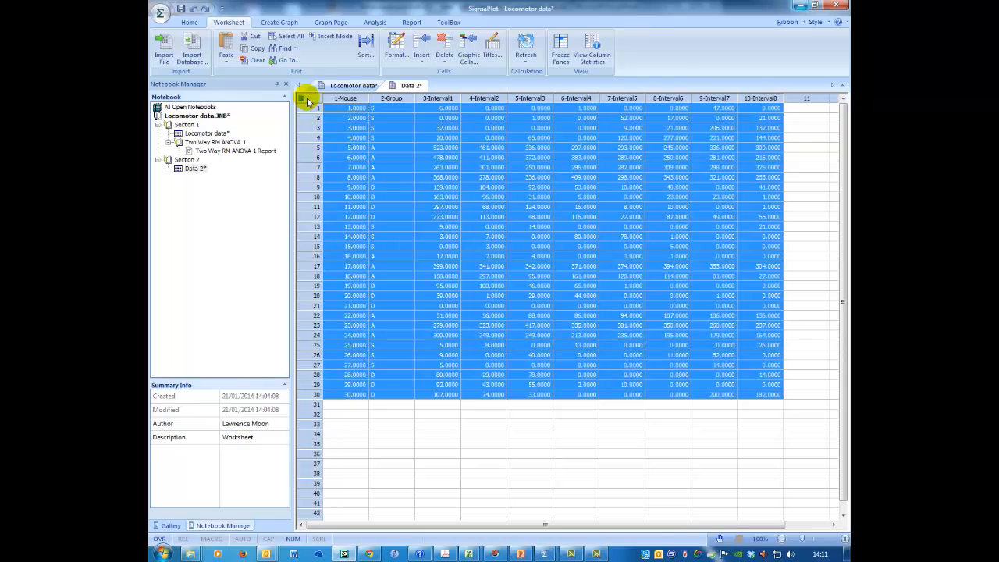
{"action": "right_click", "coordinate": [344, 111]}
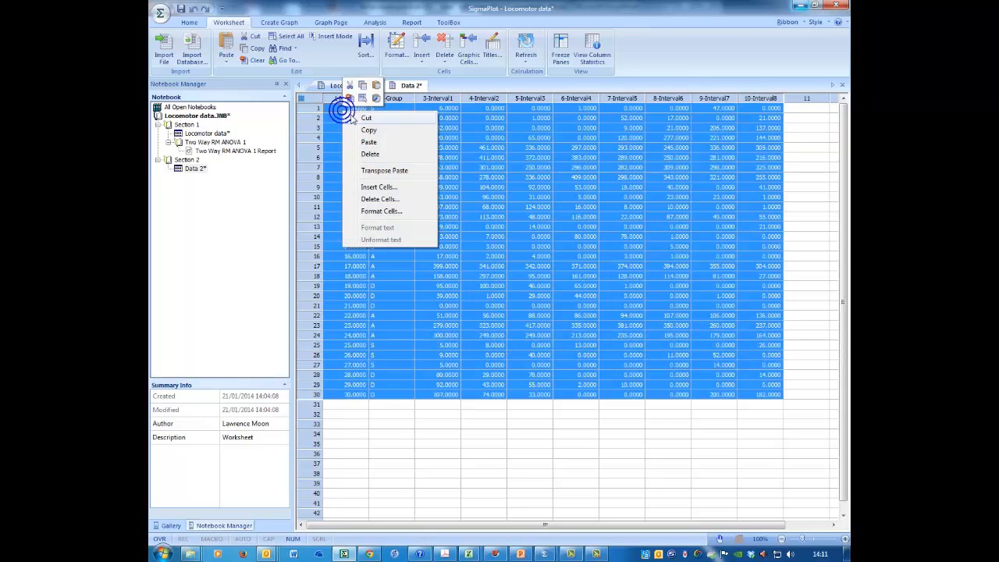
{"action": "left_click", "coordinate": [370, 131]}
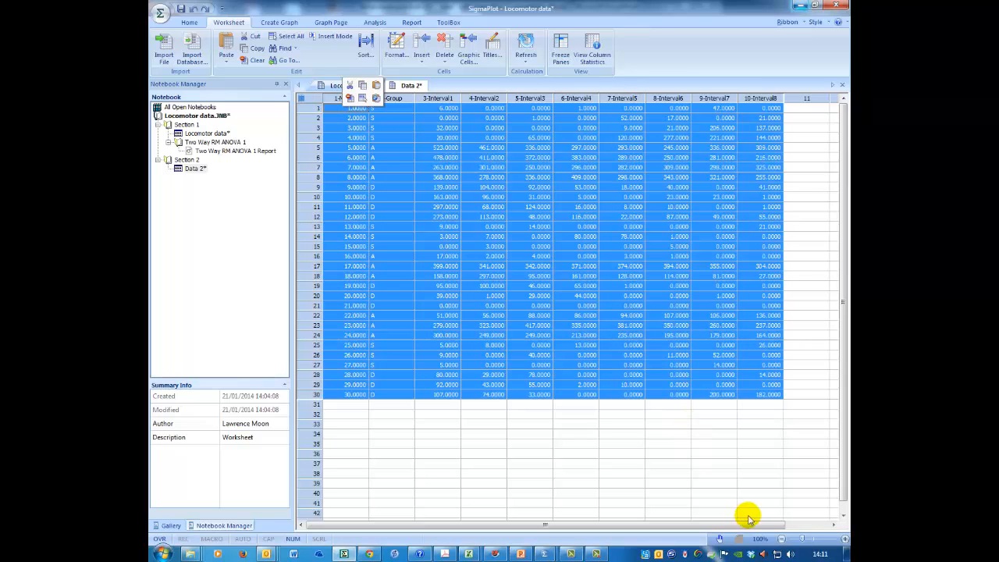
{"action": "left_click", "coordinate": [834, 525]}
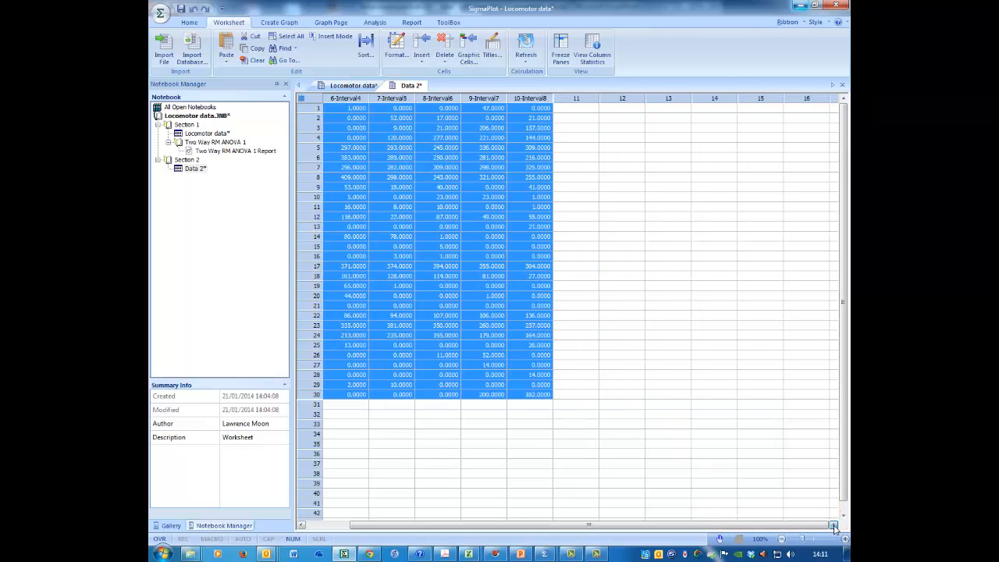
{"action": "left_click", "coordinate": [649, 110]}
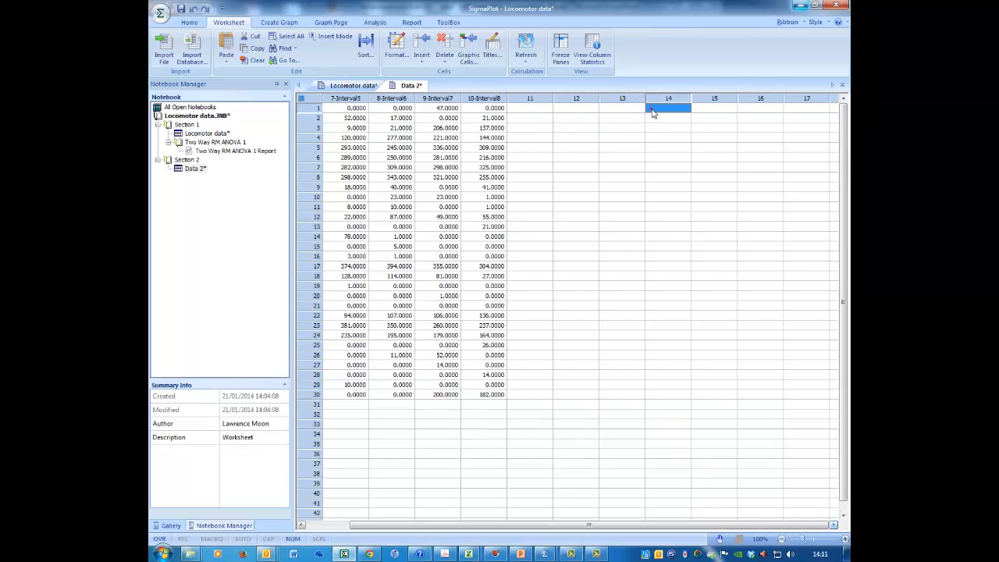
{"action": "right_click", "coordinate": [653, 114]}
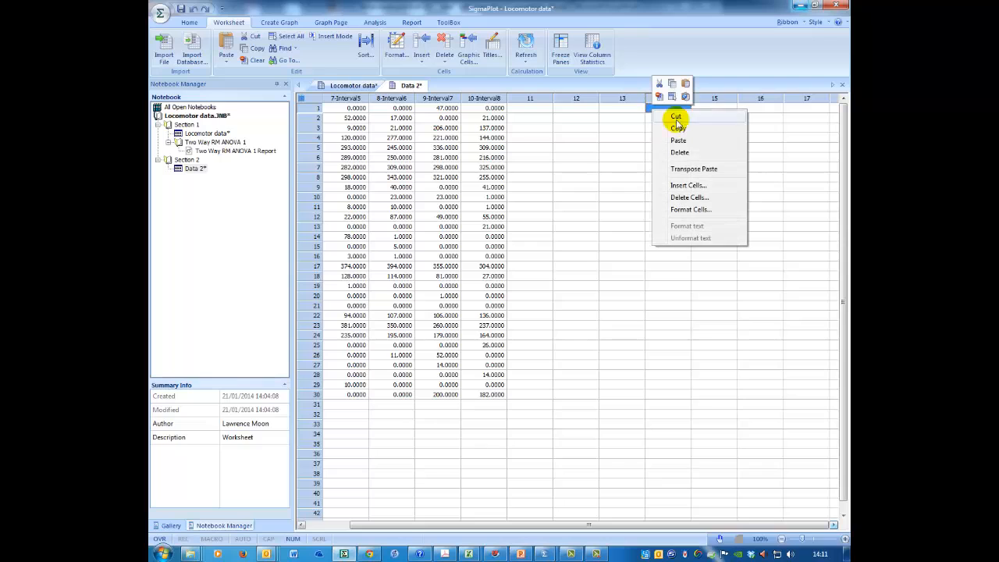
{"action": "left_click", "coordinate": [706, 170]}
Step: Title column 11 "Mouse" and enter 1 in rows 1 to 8
{"action": "left_click", "coordinate": [834, 525]}
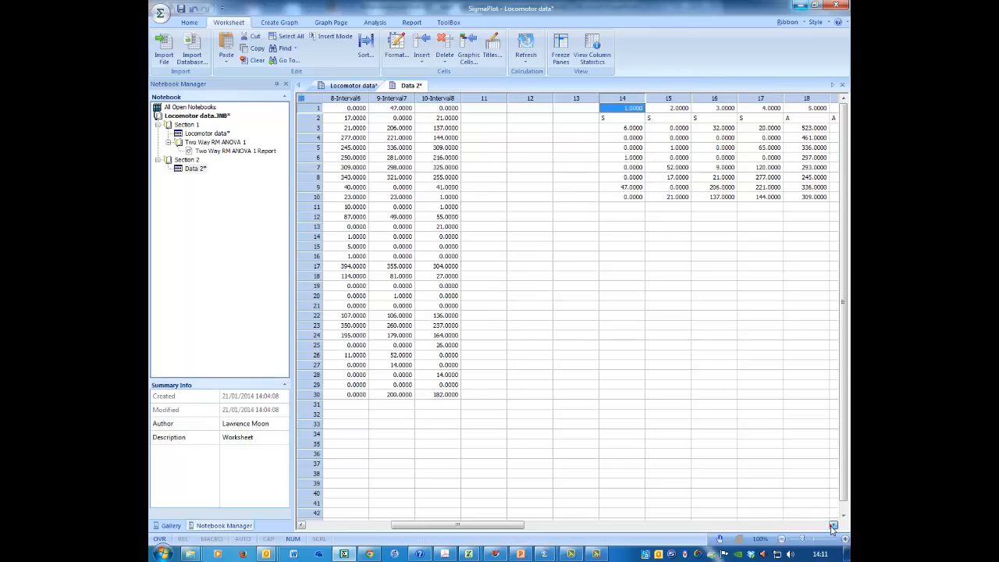
{"action": "left_click", "coordinate": [834, 526]}
{"action": "left_click", "coordinate": [834, 525]}
{"action": "left_click", "coordinate": [833, 525]}
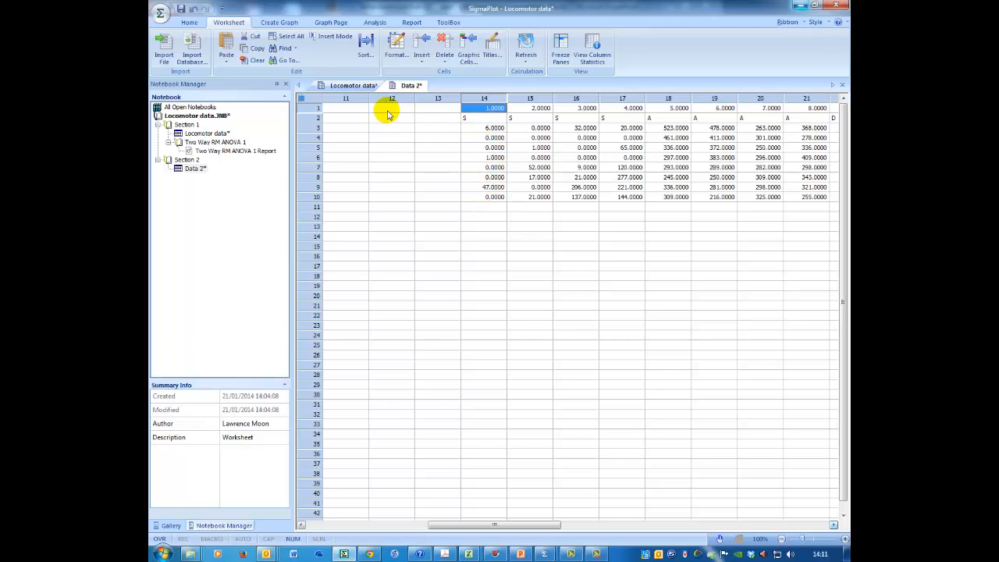
{"action": "left_click", "coordinate": [347, 98]}
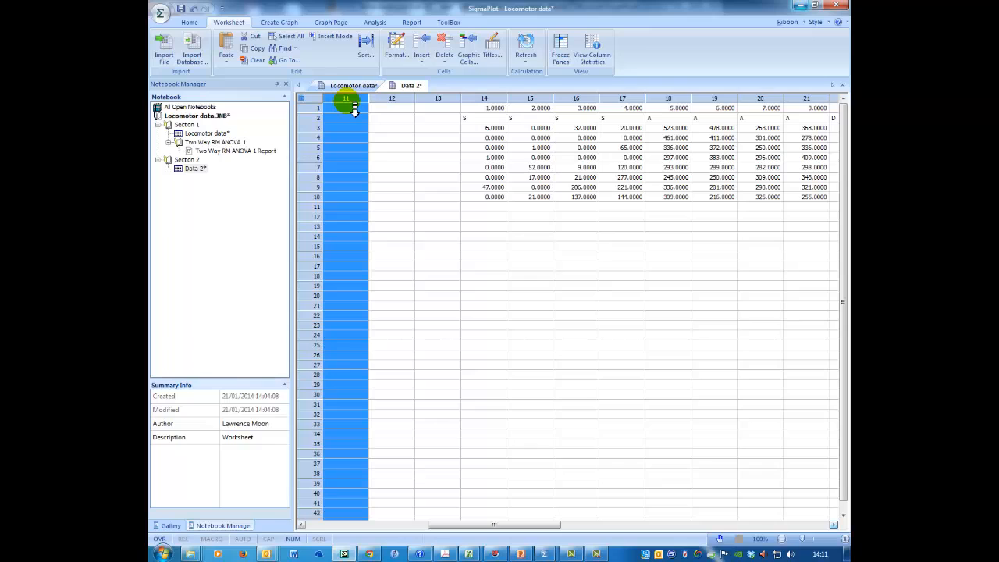
{"action": "double_click", "coordinate": [351, 100]}
{"action": "type", "text": "Mouse"}
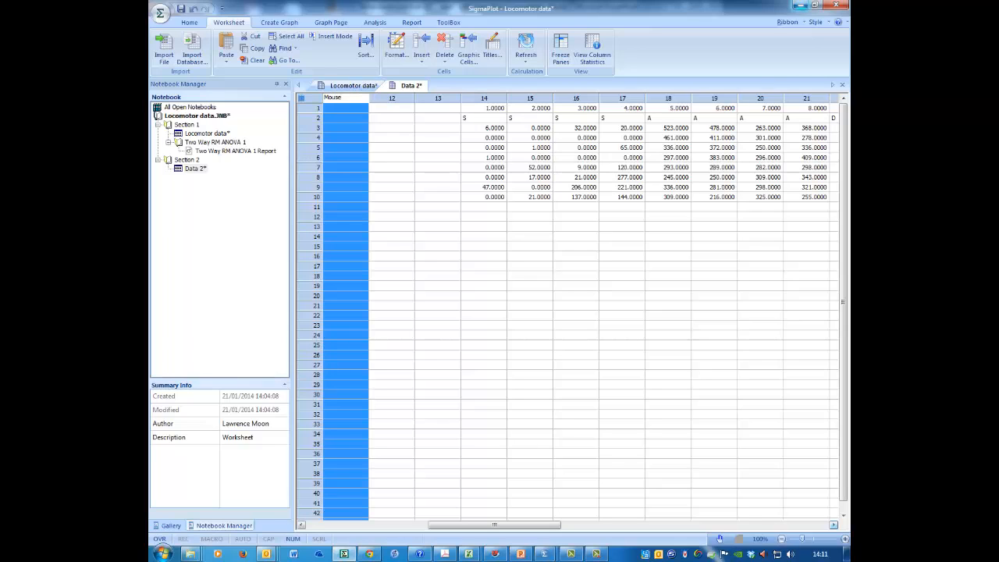
{"action": "left_click", "coordinate": [353, 107]}
{"action": "key", "text": "Down"}
{"action": "type", "text": "1"}
{"action": "key", "text": "Down"}
{"action": "type", "text": "1"}
{"action": "key", "text": "Down"}
{"action": "type", "text": "1"}
{"action": "key", "text": "Down"}
{"action": "type", "text": "1"}
Step: Title column 12 "Group" and enter S in rows 1 to 8
{"action": "key", "text": "Up"}
{"action": "key", "text": "Up"}
{"action": "key", "text": "Up"}
{"action": "key", "text": "Up"}
{"action": "key", "text": "Up"}
{"action": "key", "text": "Up"}
{"action": "key", "text": "Up"}
{"action": "key", "text": "Up"}
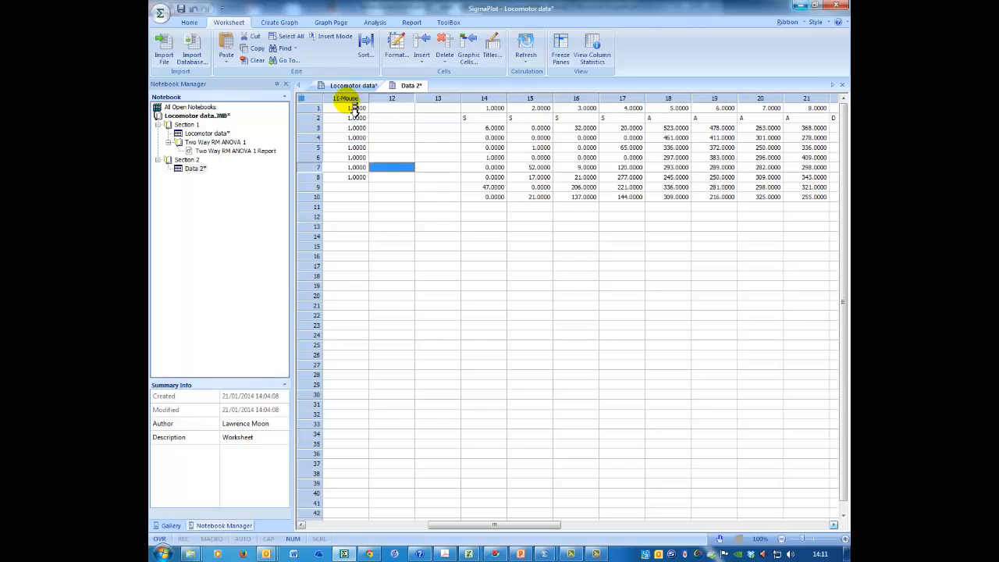
{"action": "type", "text": "Group"}
{"action": "key", "text": "Return"}
{"action": "type", "text": "S"}
{"action": "key", "text": "Down"}
{"action": "type", "text": "S"}
{"action": "key", "text": "Down"}
{"action": "type", "text": "S"}
{"action": "key", "text": "Down"}
{"action": "type", "text": "S"}
{"action": "key", "text": "Down"}
{"action": "type", "text": "S"}
{"action": "key", "text": "Down"}
{"action": "type", "text": "S"}
{"action": "key", "text": "Down"}
{"action": "type", "text": "S"}
{"action": "key", "text": "Right"}
Step: Insert one empty column before column 14, ahead of the transposed data
{"action": "key", "text": "Up"}
{"action": "key", "text": "Up"}
{"action": "key", "text": "Up"}
{"action": "key", "text": "Up"}
{"action": "key", "text": "Up"}
{"action": "key", "text": "Up"}
{"action": "key", "text": "Up"}
{"action": "key", "text": "Up"}
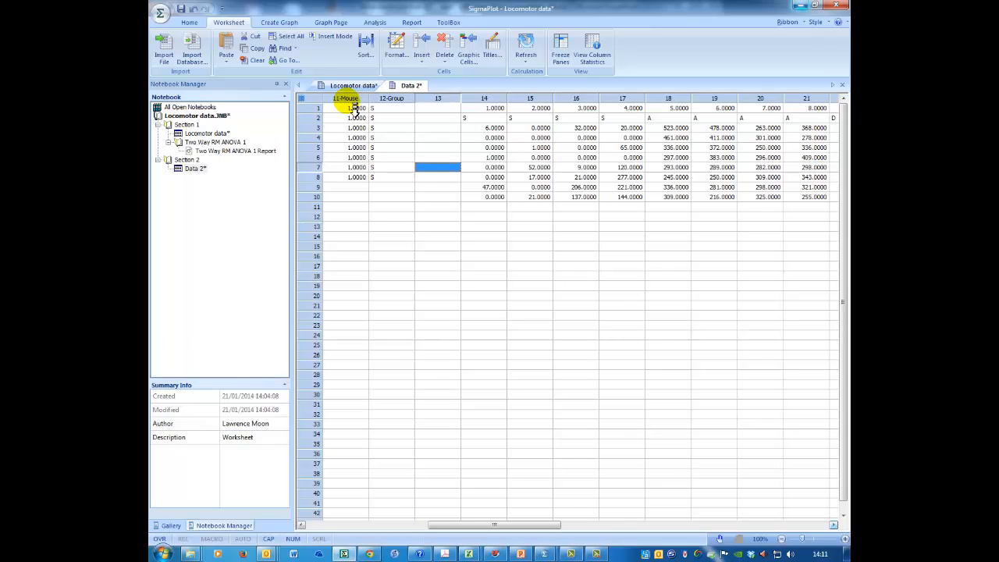
{"action": "key", "text": "Down"}
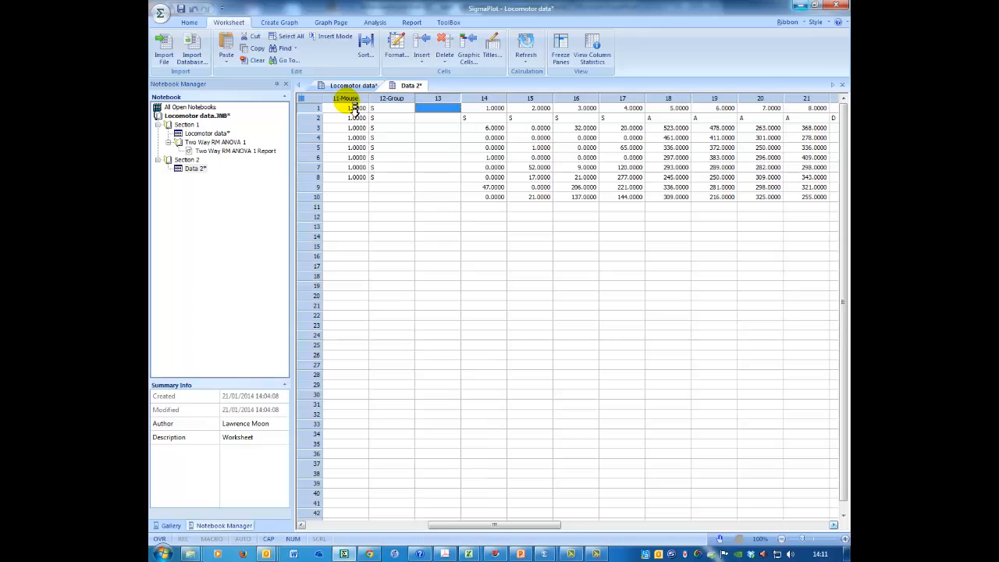
{"action": "left_click", "coordinate": [476, 99]}
{"action": "right_click", "coordinate": [476, 100]}
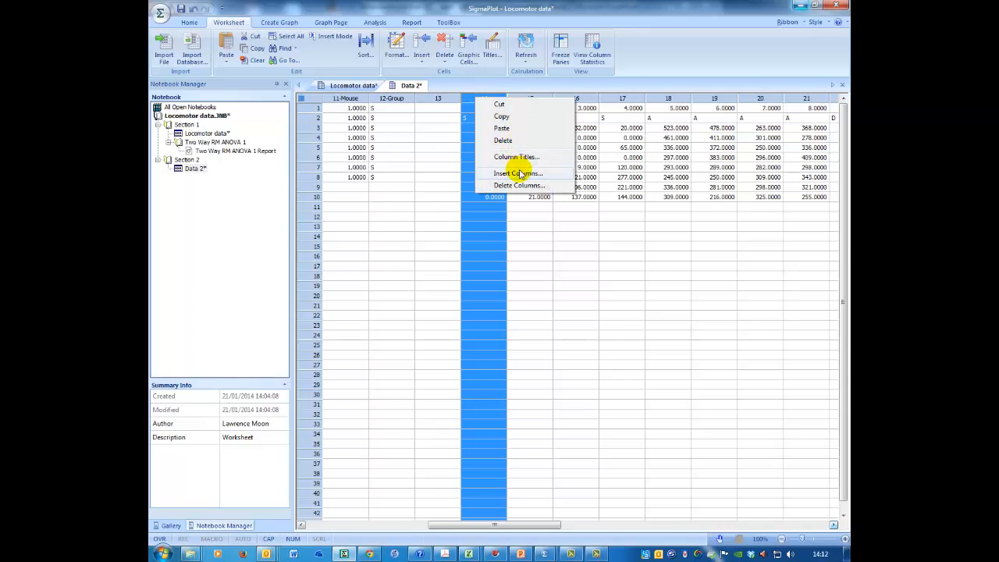
{"action": "left_click", "coordinate": [520, 173]}
{"action": "left_click", "coordinate": [557, 164]}
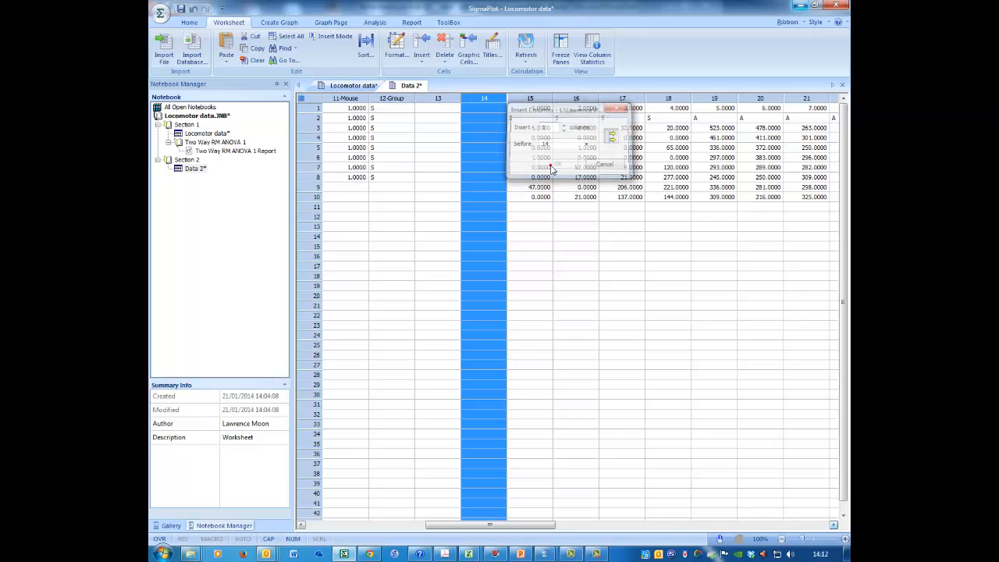
Step: Title column 13 "Interval" and number rows 1 to 8 from 1 to 8
{"action": "left_click", "coordinate": [436, 99]}
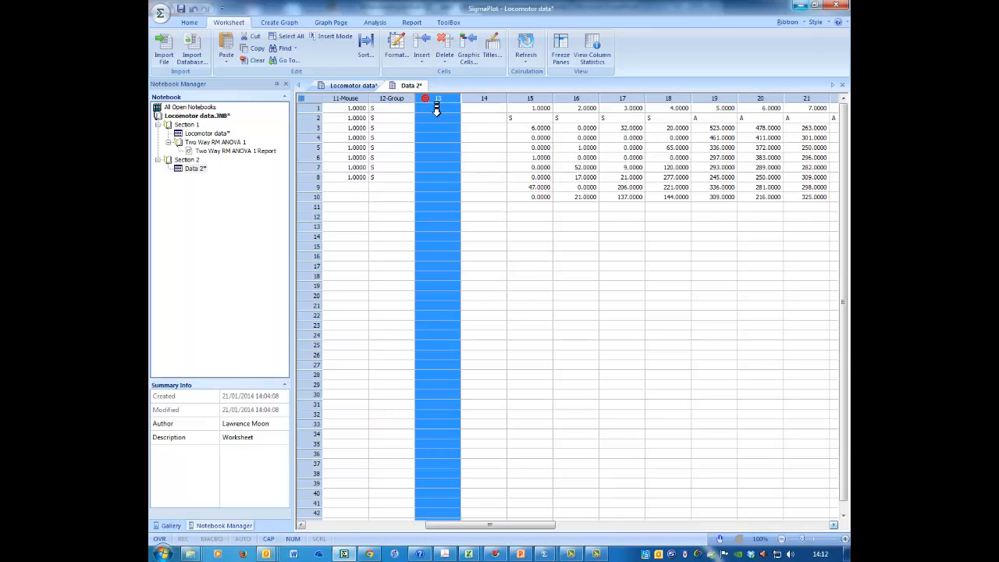
{"action": "type", "text": "tIME"}
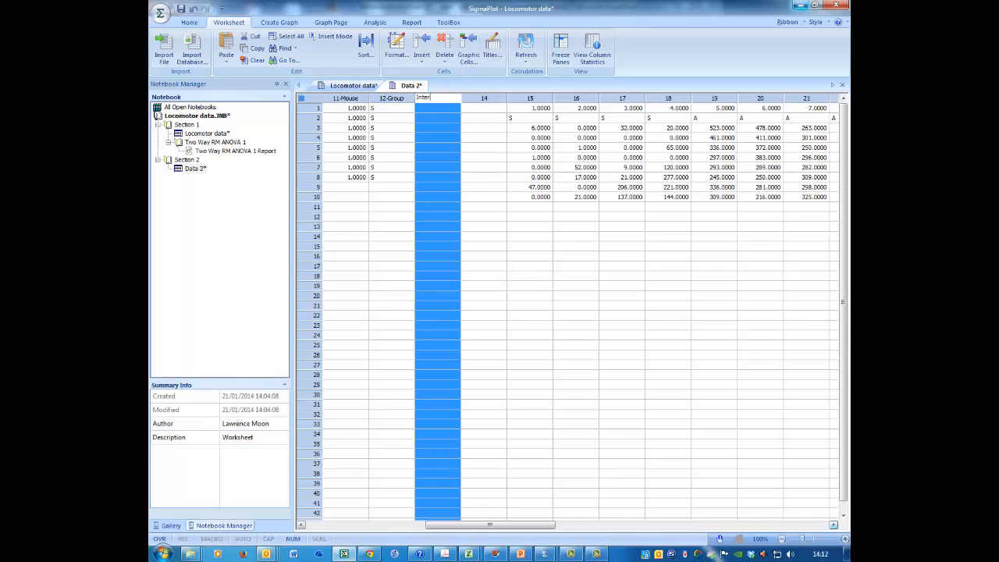
{"action": "left_click", "coordinate": [435, 108]}
{"action": "type", "text": "1"}
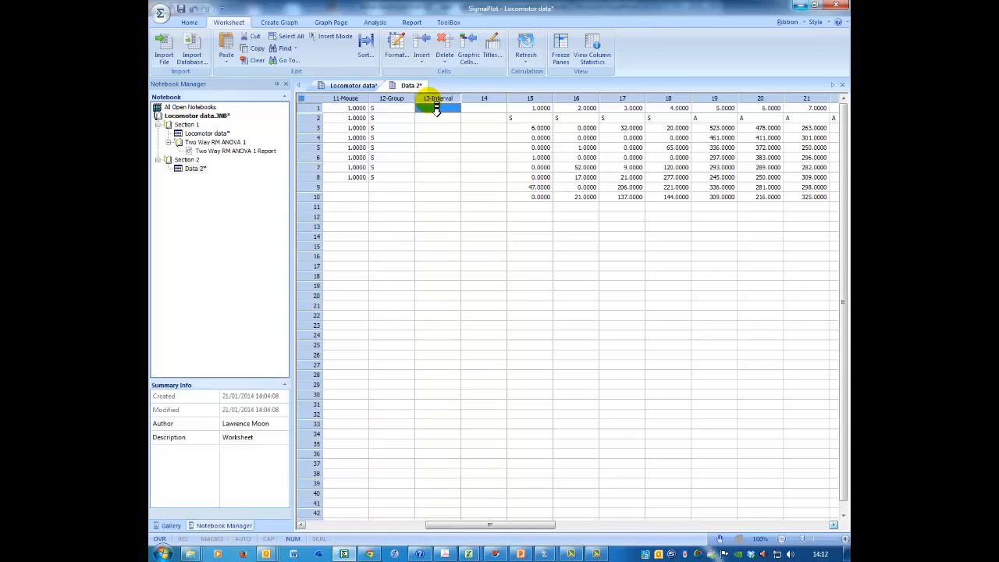
{"action": "key", "text": "Return"}
{"action": "type", "text": "2"}
{"action": "key", "text": "Return"}
{"action": "type", "text": "3"}
{"action": "key", "text": "Return"}
{"action": "type", "text": "4"}
{"action": "key", "text": "Return"}
{"action": "type", "text": "5"}
{"action": "key", "text": "Return"}
{"action": "type", "text": "6"}
{"action": "key", "text": "Return"}
{"action": "type", "text": "7"}
{"action": "key", "text": "Return"}
{"action": "type", "text": "8"}
{"action": "key", "text": "Tab"}
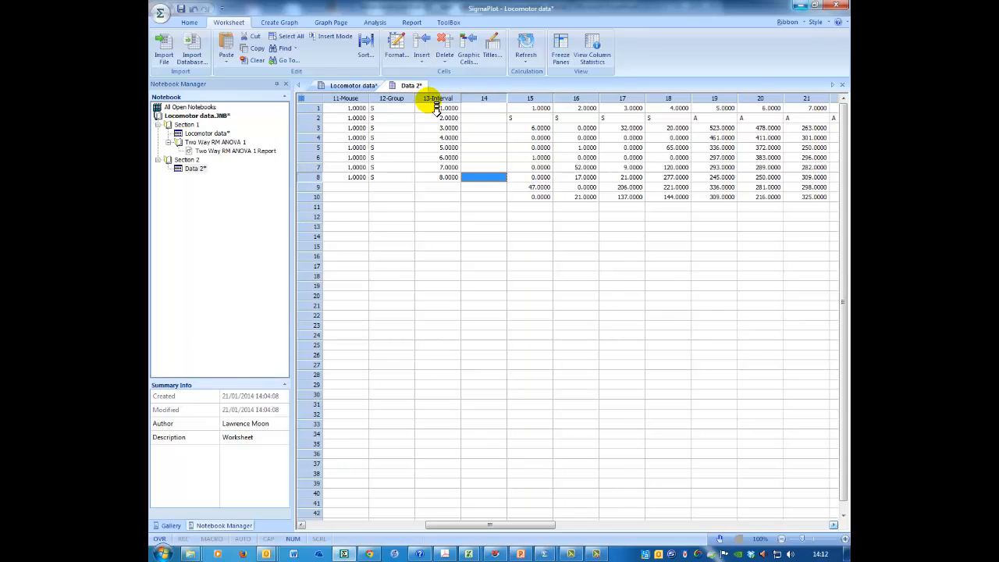
Step: Title the empty column 14 "Crossings"
{"action": "left_click", "coordinate": [485, 100]}
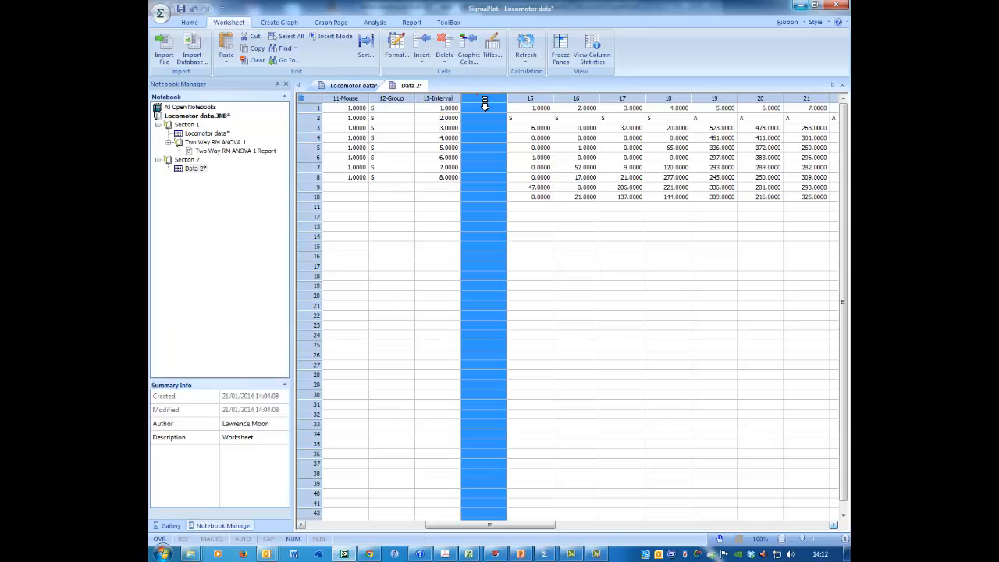
{"action": "type", "text": "Crossings"}
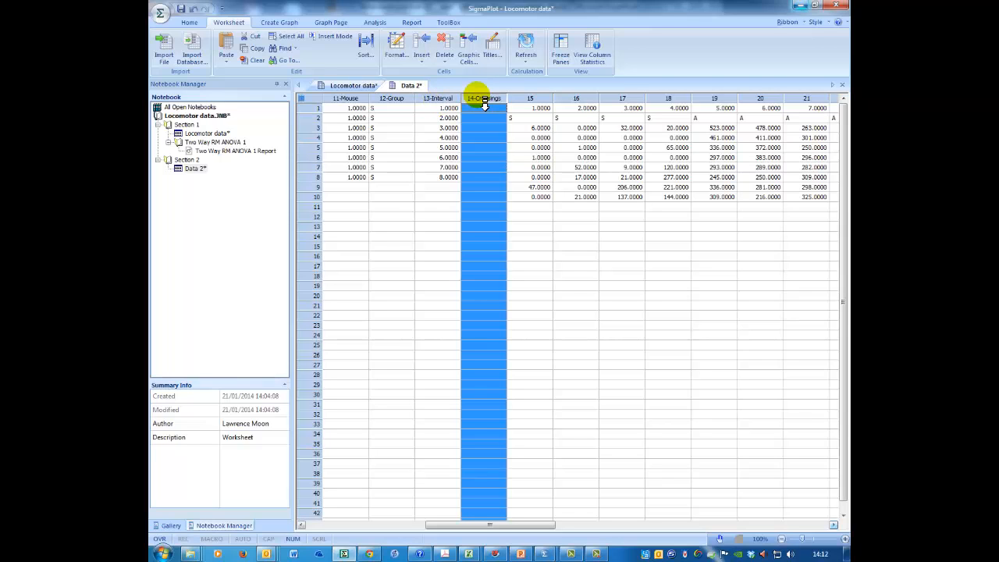
{"action": "key", "text": "Return"}
Step: Copy mouse 1's eight interval values from column 15 into the Crossings column from row 1, and clear column 15
{"action": "left_click_drag", "start_coordinate": [541, 128], "coordinate": [542, 197]}
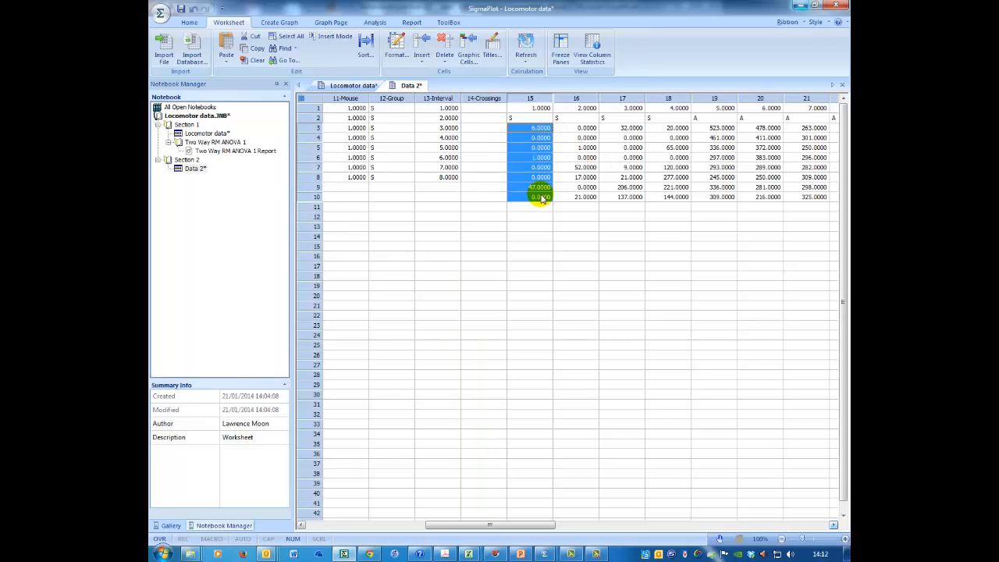
{"action": "right_click", "coordinate": [525, 128]}
{"action": "left_click", "coordinate": [547, 148]}
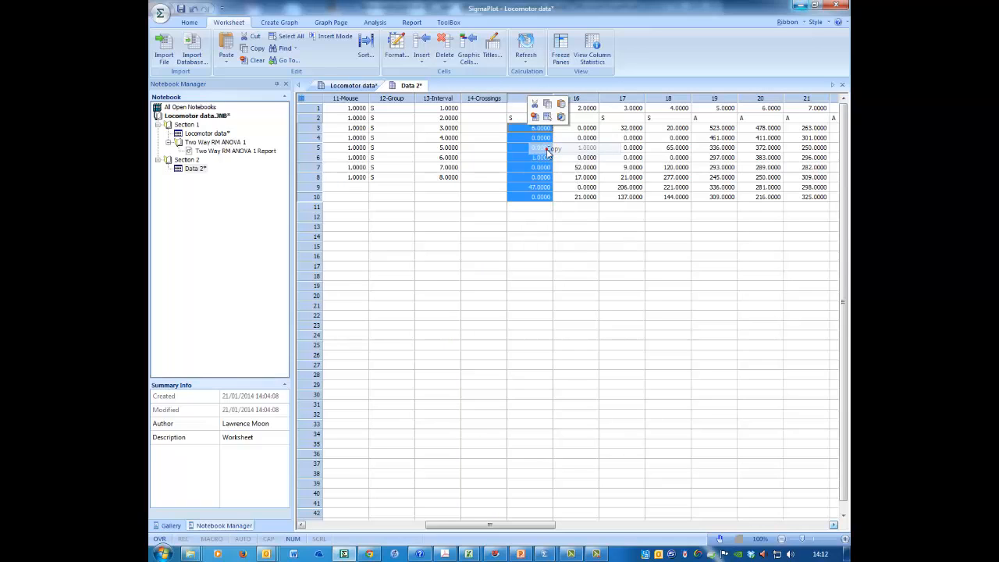
{"action": "left_click", "coordinate": [484, 107]}
{"action": "right_click", "coordinate": [484, 109]}
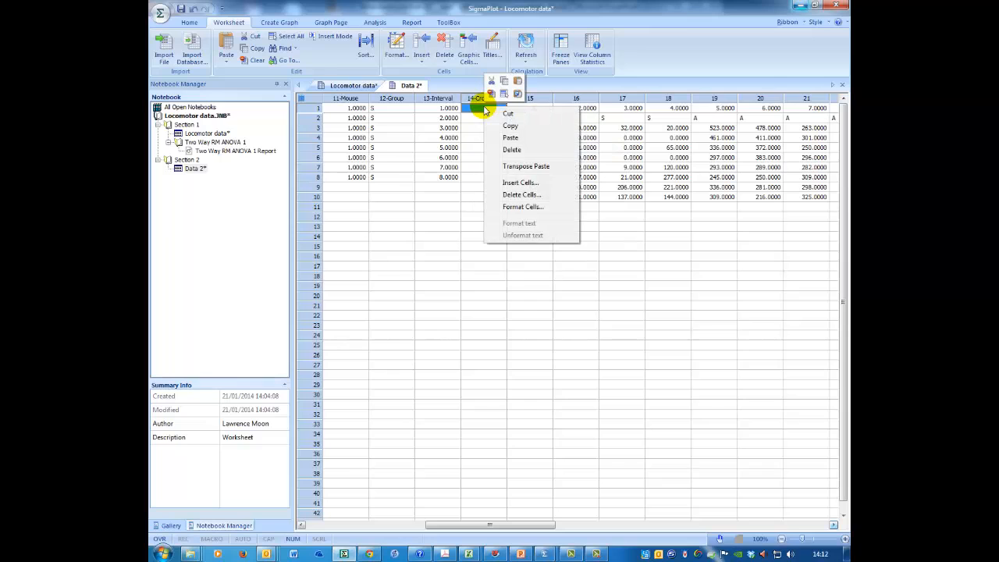
{"action": "left_click", "coordinate": [511, 137]}
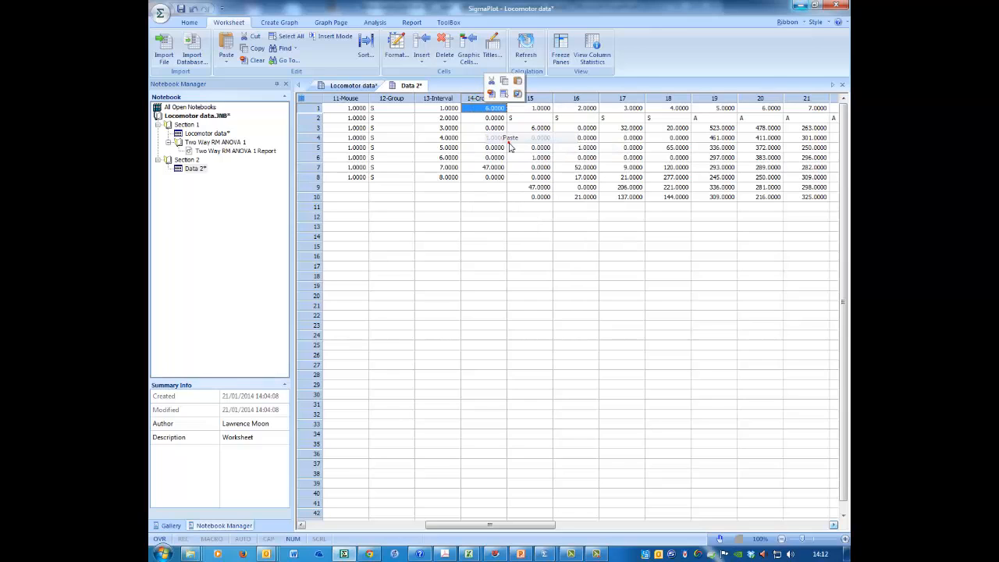
{"action": "left_click", "coordinate": [537, 99]}
{"action": "key", "text": "Delete"}
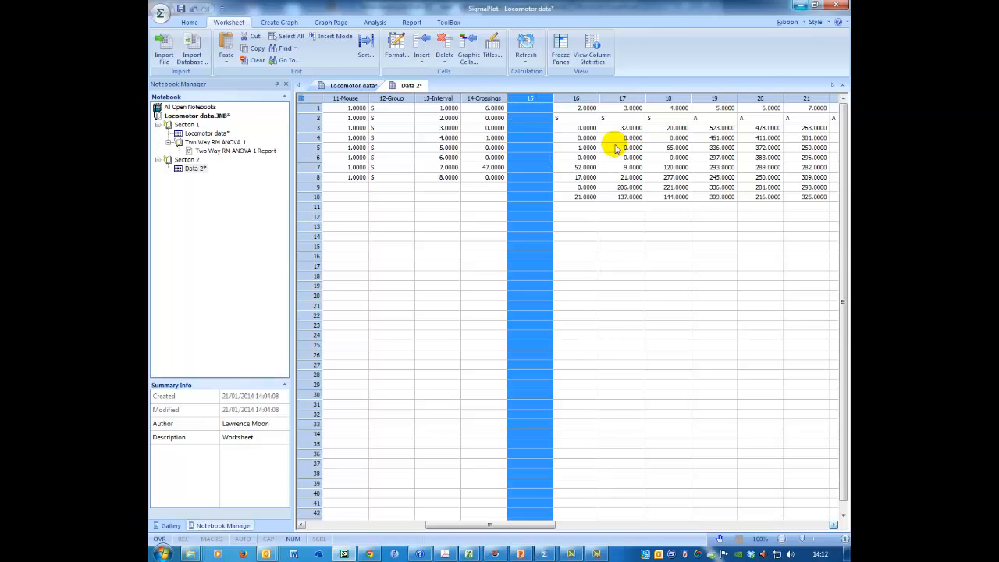
Step: Copy mouse 2's interval values from column 16 into the Crossings column starting at row 9
{"action": "left_click", "coordinate": [568, 143]}
{"action": "left_click", "coordinate": [572, 130]}
{"action": "left_click_drag", "start_coordinate": [572, 133], "coordinate": [574, 201]}
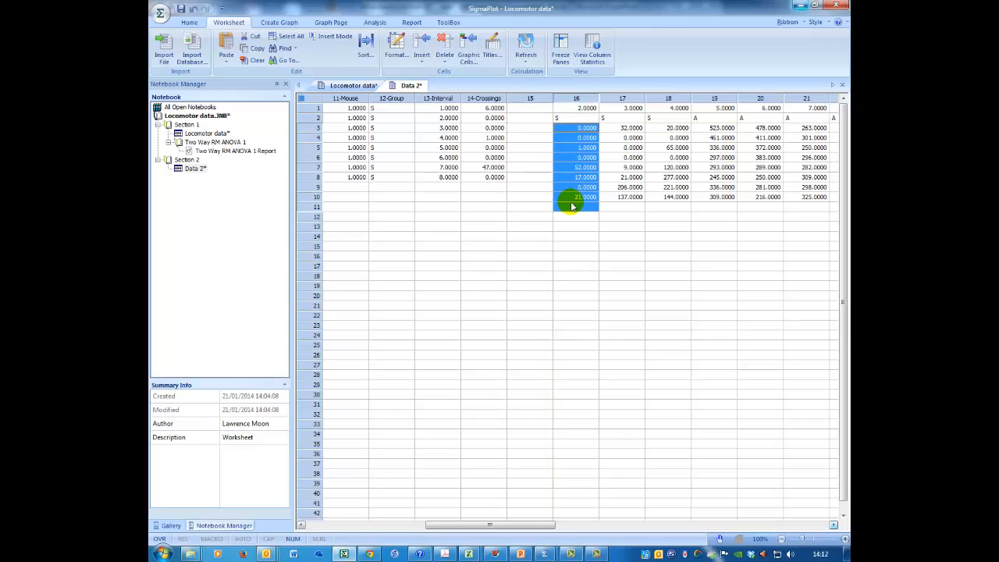
{"action": "key", "text": "ctrl+c"}
{"action": "left_click", "coordinate": [494, 187]}
{"action": "key", "text": "ctrl+v"}
Step: Copy the interval numbers 1 to 8 in the Interval column and paste them starting at row 9
{"action": "left_click_drag", "start_coordinate": [449, 111], "coordinate": [446, 181]}
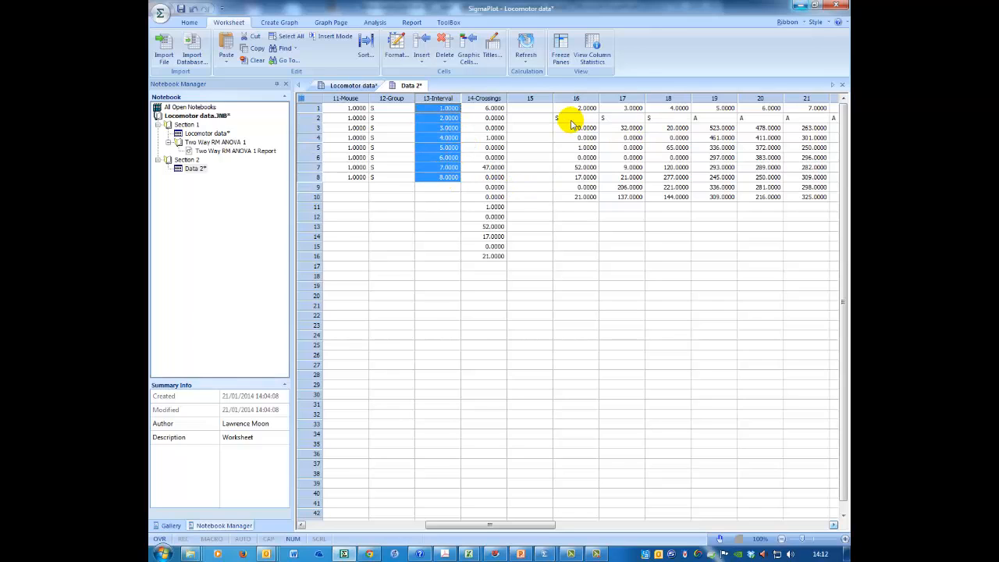
{"action": "right_click", "coordinate": [447, 140]}
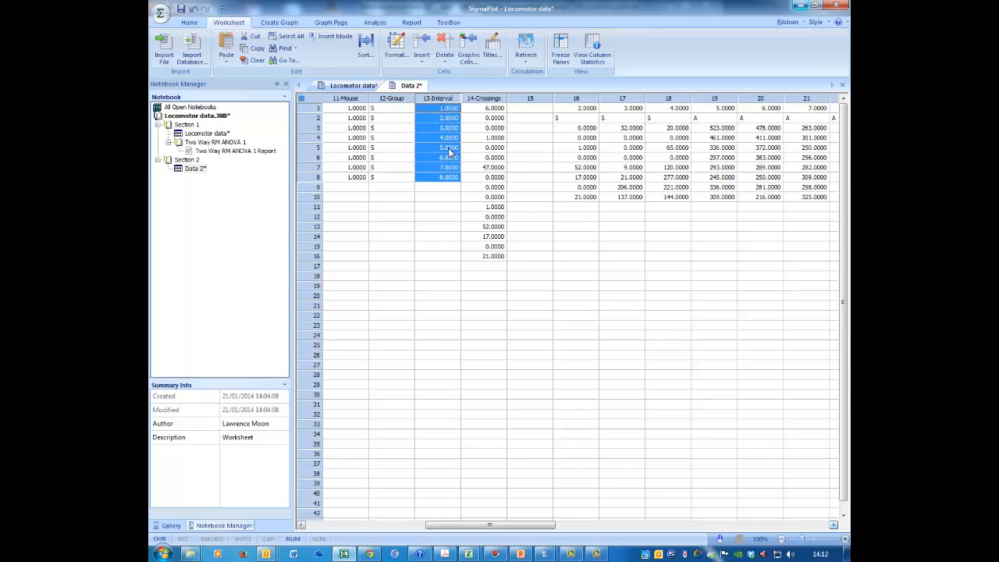
{"action": "left_click", "coordinate": [472, 167]}
{"action": "left_click", "coordinate": [449, 188]}
{"action": "right_click", "coordinate": [453, 189]}
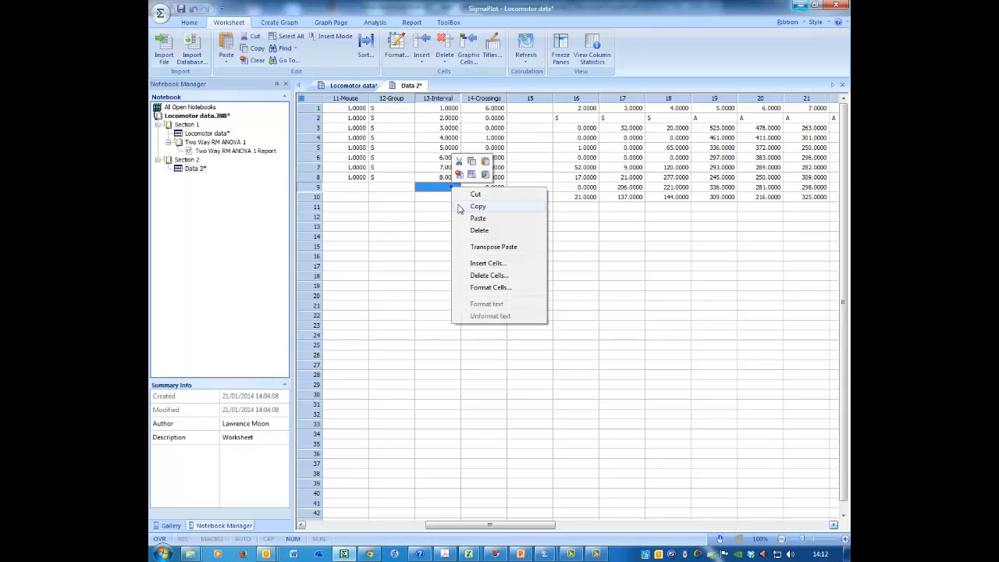
{"action": "left_click", "coordinate": [471, 220]}
Step: Enter 2 in rows 9 to 16 of the Mouse column
{"action": "left_click", "coordinate": [350, 189]}
{"action": "type", "text": "2"}
{"action": "key", "text": "Return"}
{"action": "type", "text": "2"}
{"action": "key", "text": "Return"}
{"action": "type", "text": "2"}
{"action": "key", "text": "Return"}
{"action": "type", "text": "2 2 2 2 2"}
Step: Copy the eight S entries in the Group column and paste them into rows 9 to 16
{"action": "key", "text": "Tab"}
{"action": "key", "text": "Up"}
{"action": "key", "text": "Up"}
{"action": "key", "text": "Up"}
{"action": "key", "text": "Up"}
{"action": "key", "text": "Up"}
{"action": "key", "text": "Up"}
{"action": "key", "text": "Up"}
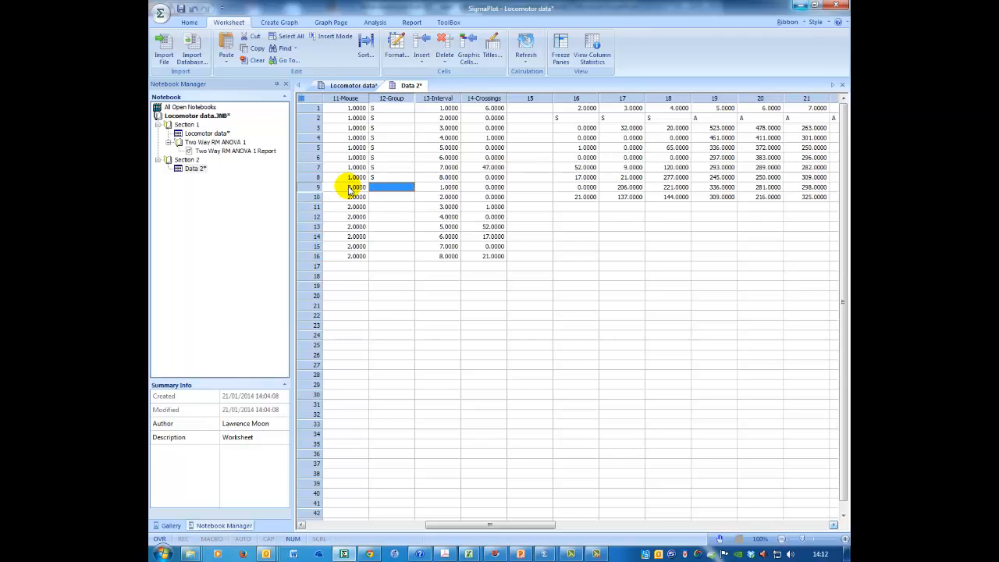
{"action": "left_click_drag", "start_coordinate": [390, 108], "coordinate": [384, 179]}
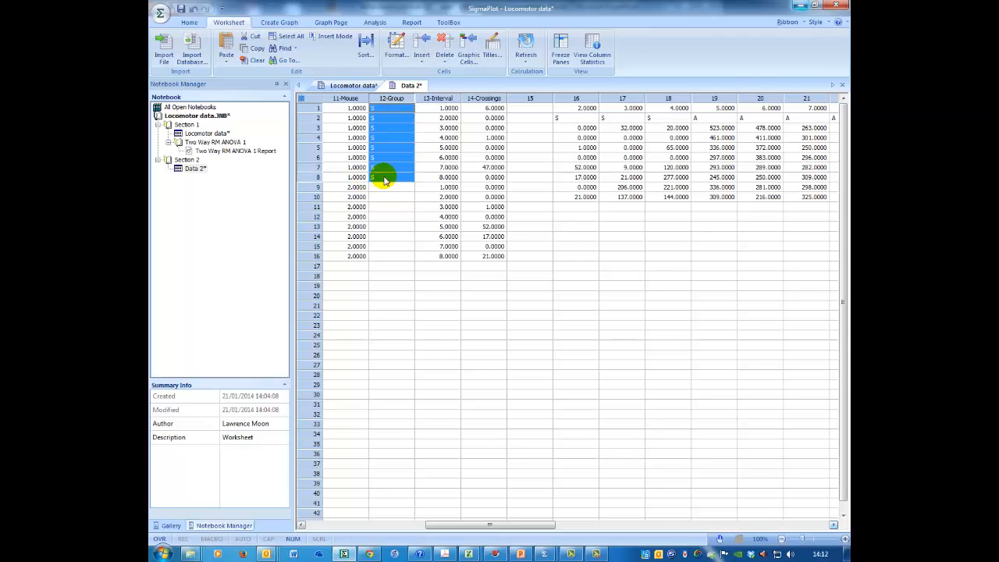
{"action": "right_click", "coordinate": [384, 179]}
{"action": "left_click", "coordinate": [395, 188]}
{"action": "right_click", "coordinate": [395, 189]}
{"action": "left_click", "coordinate": [416, 223]}
Step: Switch to the Locomotor data worksheet to view the data arranged in long format
{"action": "left_click", "coordinate": [357, 269]}
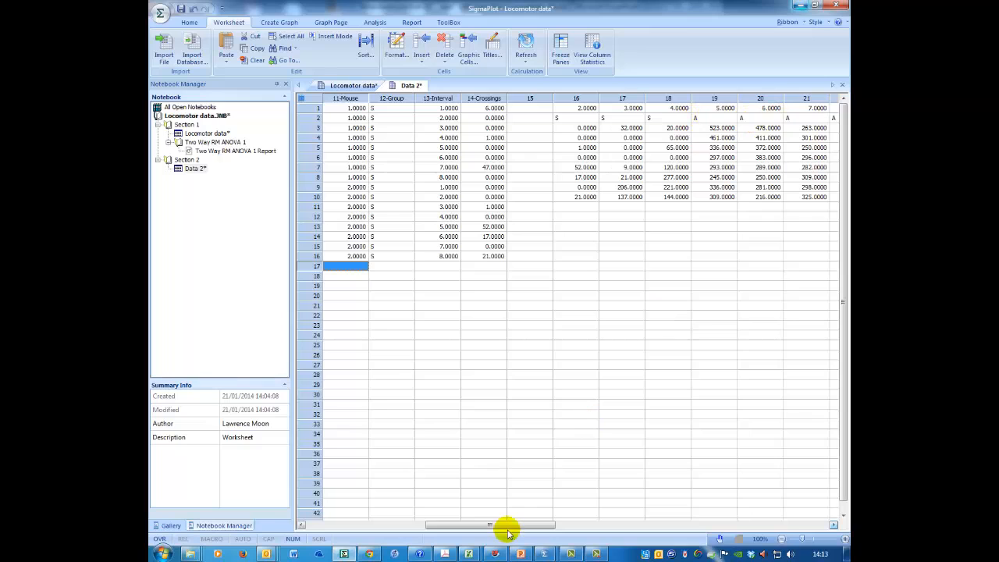
{"action": "left_click", "coordinate": [361, 91]}
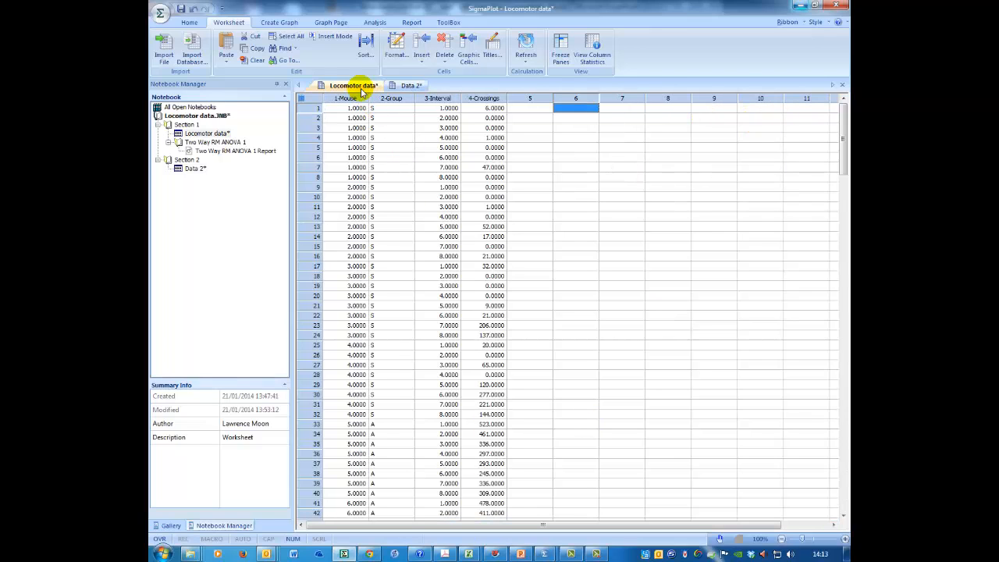